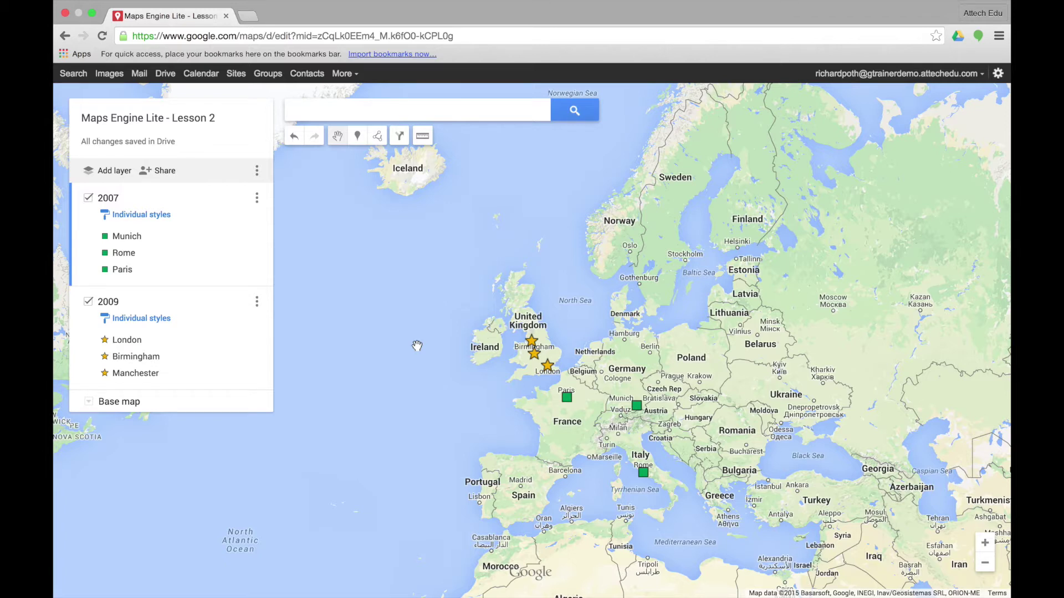
- Edit the Manchester star and enter the description 'Manchester is the Uk's 2nd largest city.'
drag(753, 362, 742, 329)
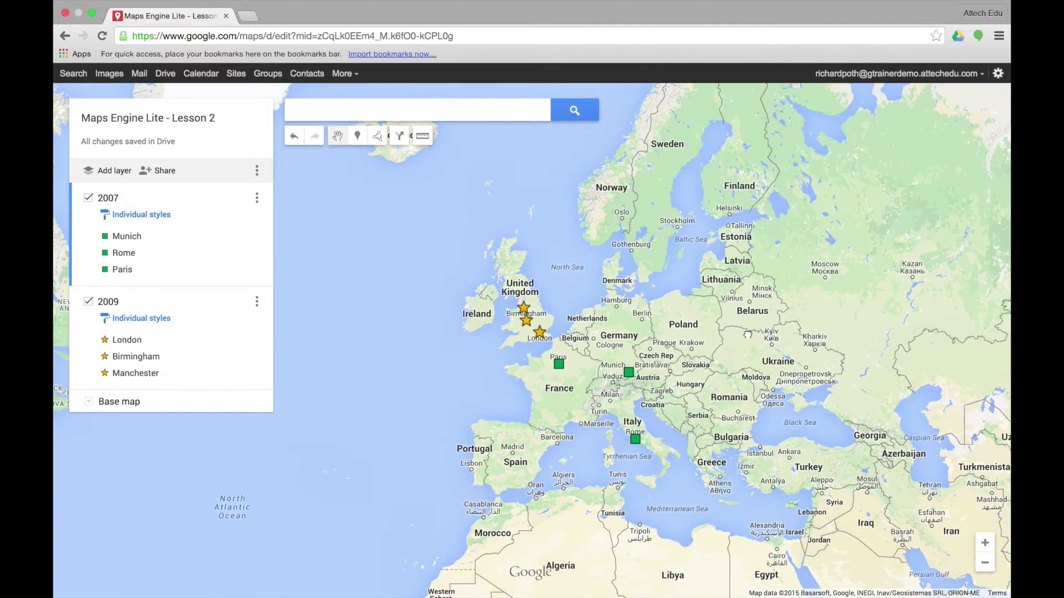
click(525, 311)
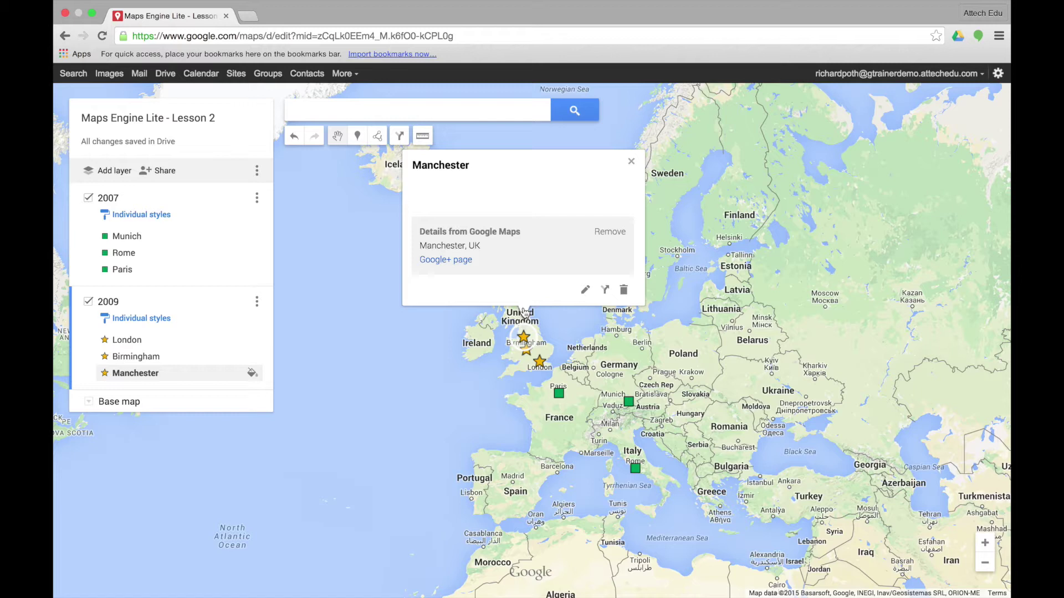
click(585, 290)
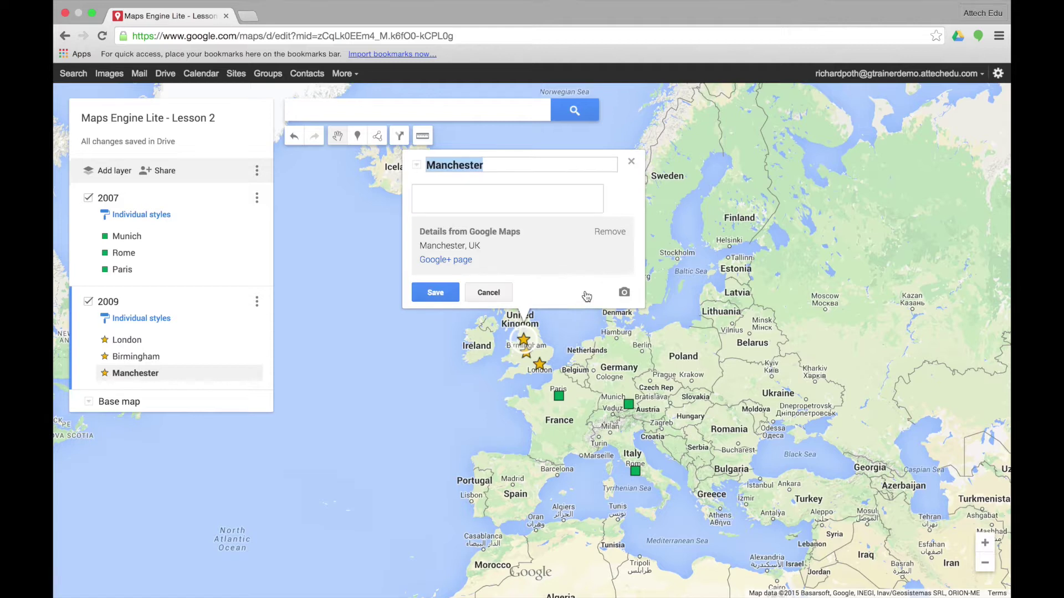
click(507, 201)
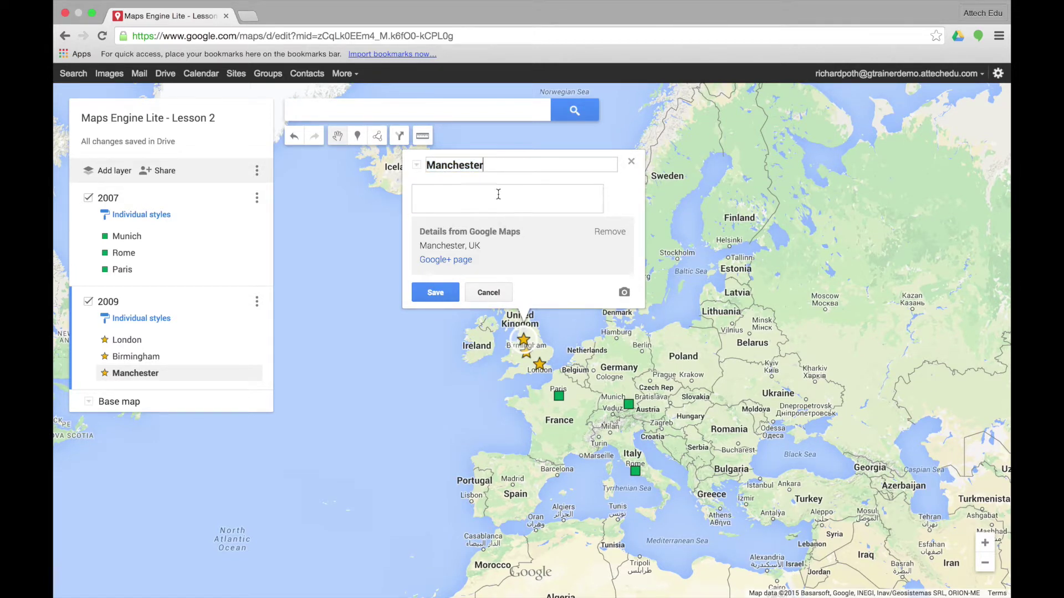
text(Manchester is the Uk's 2nd largest city.)
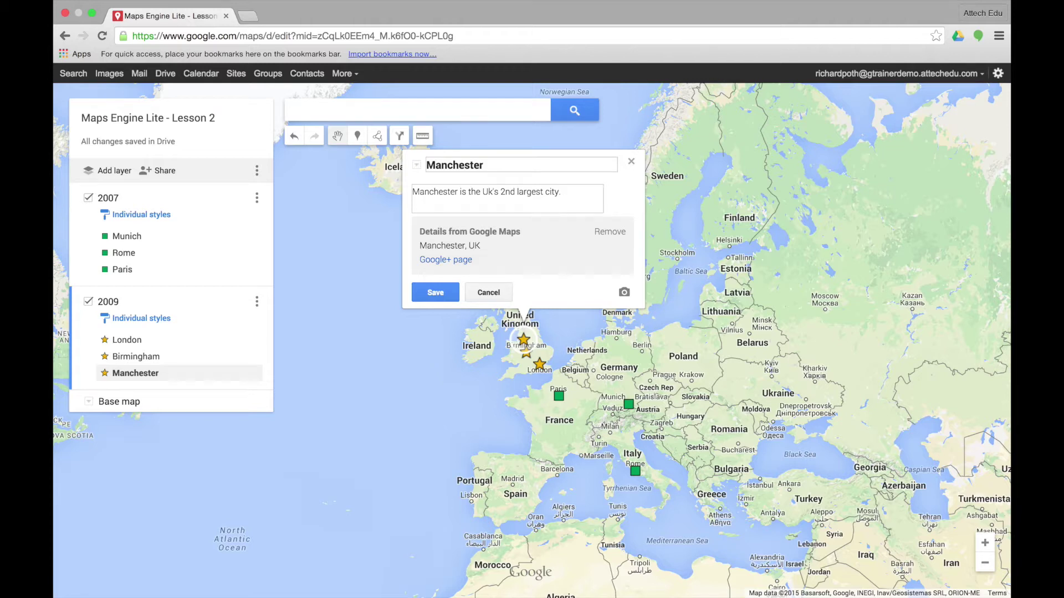
click(625, 295)
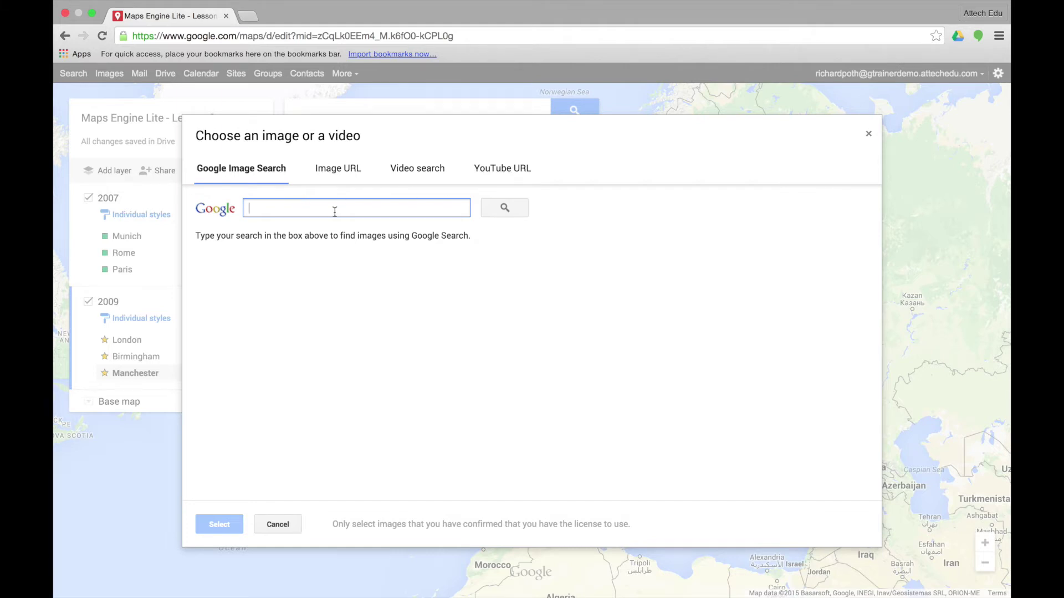
- Attach the Manchester United crest from a 'manchester football teams' Google image search
text(manchest)
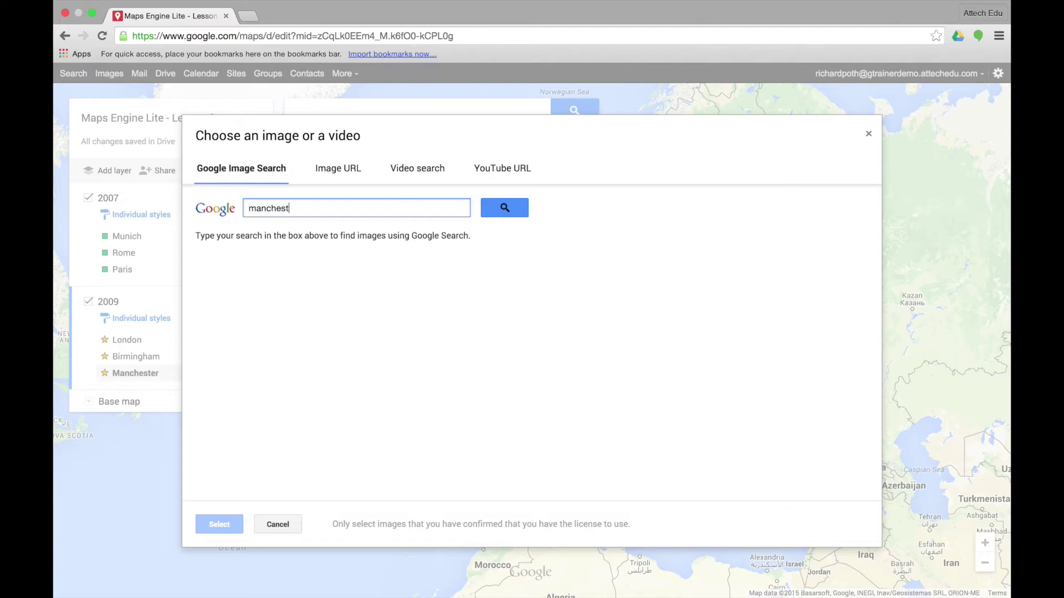
text(er football teams)
click(495, 209)
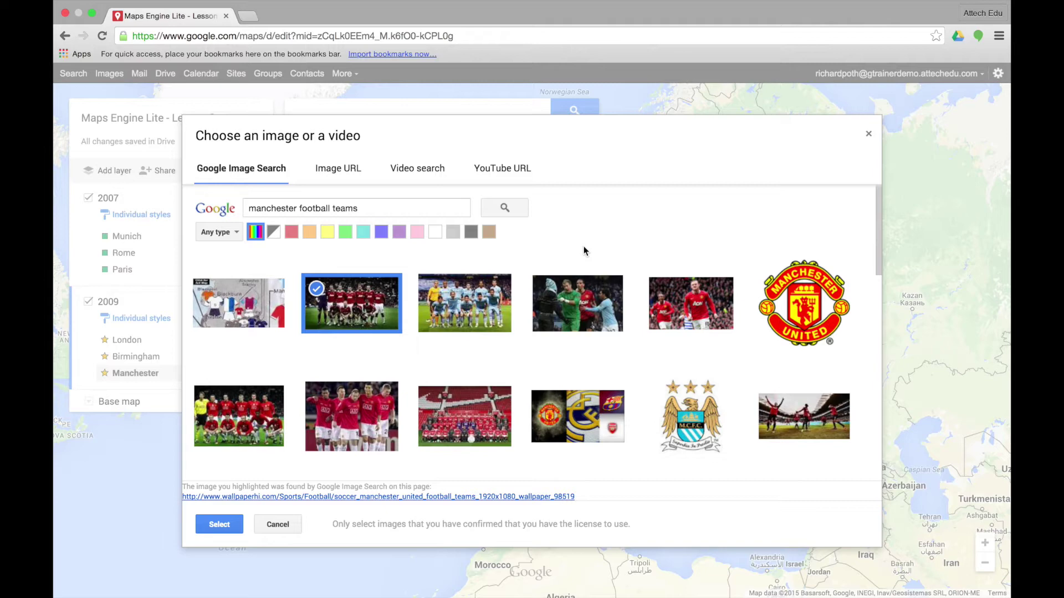
click(803, 305)
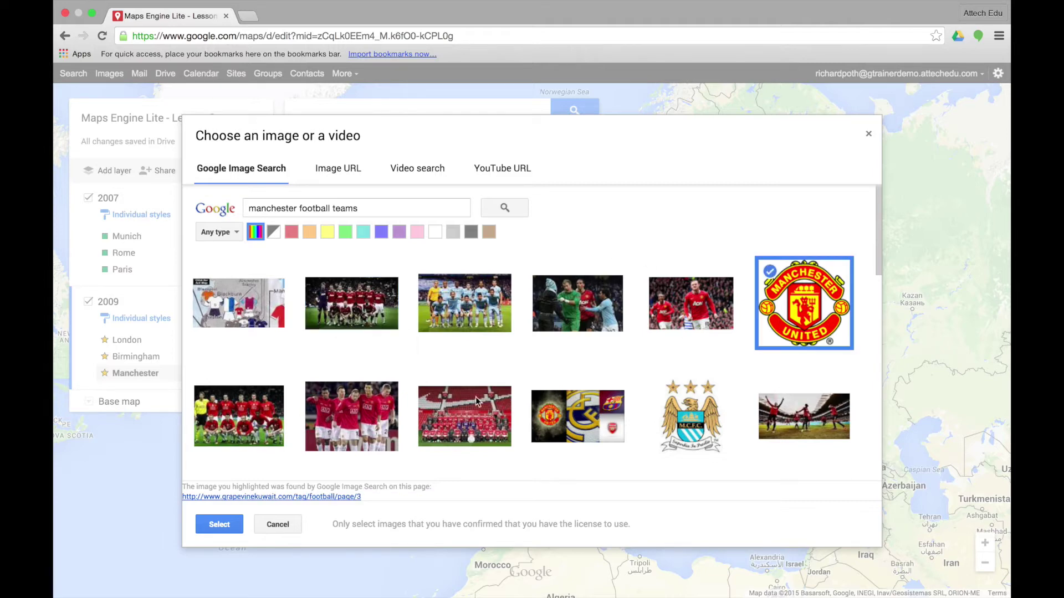
click(219, 524)
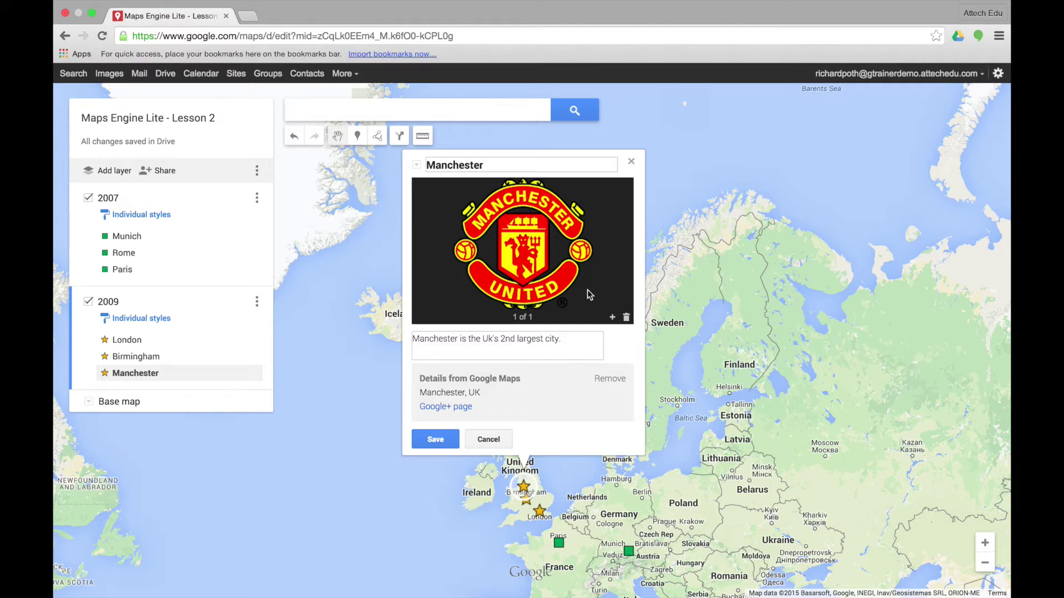
- Add the red-shirted team photo as a second image and flip between both images
click(612, 320)
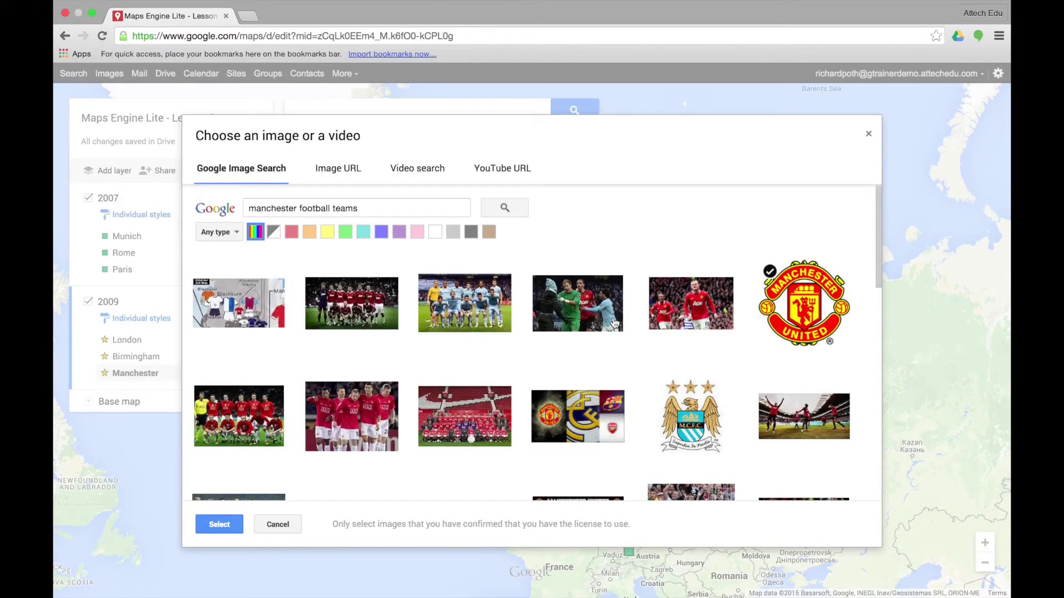
click(357, 306)
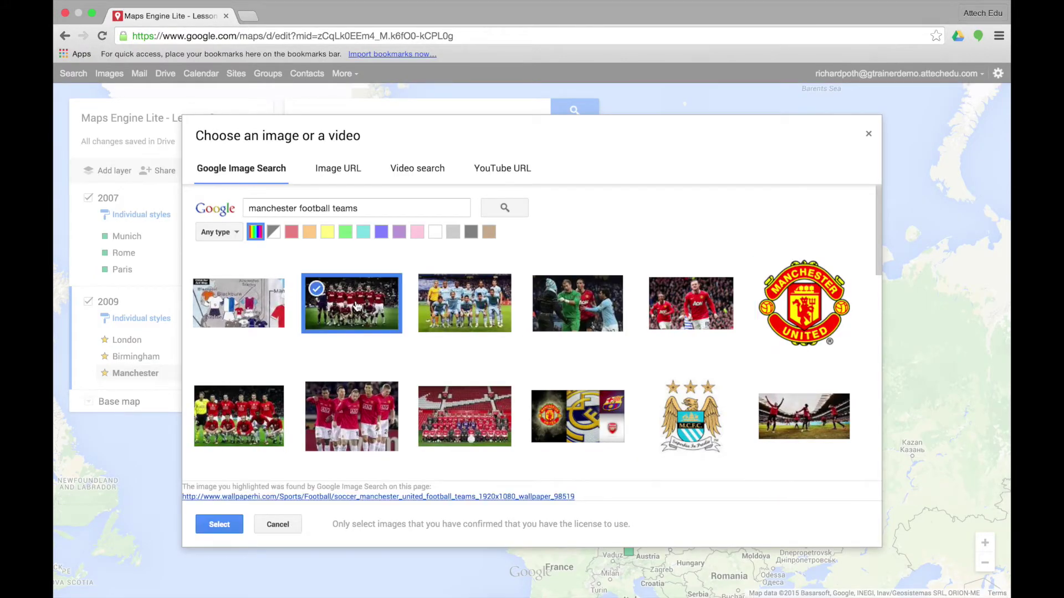
click(220, 525)
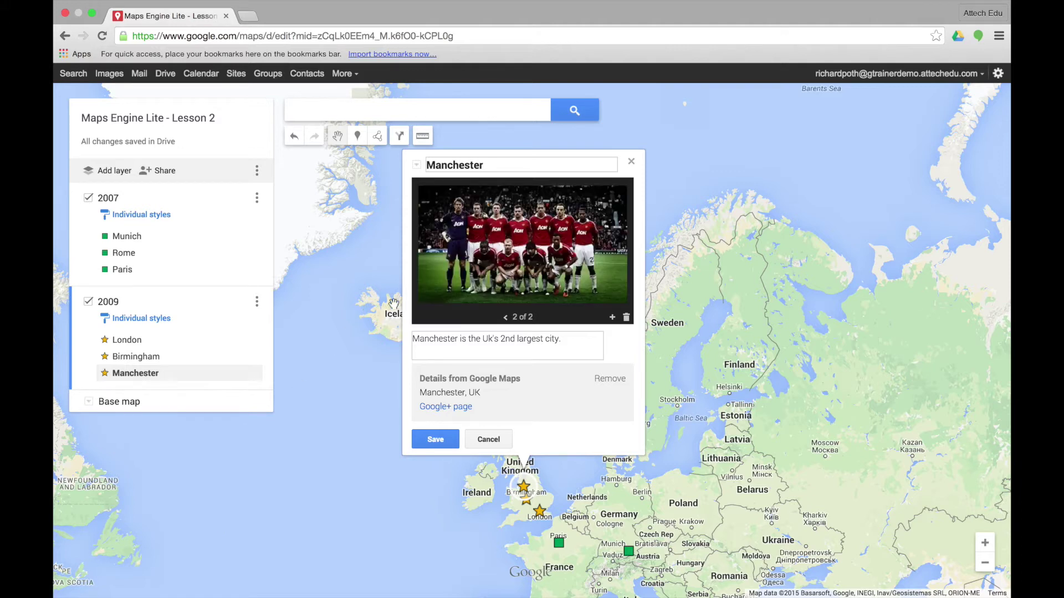
click(507, 321)
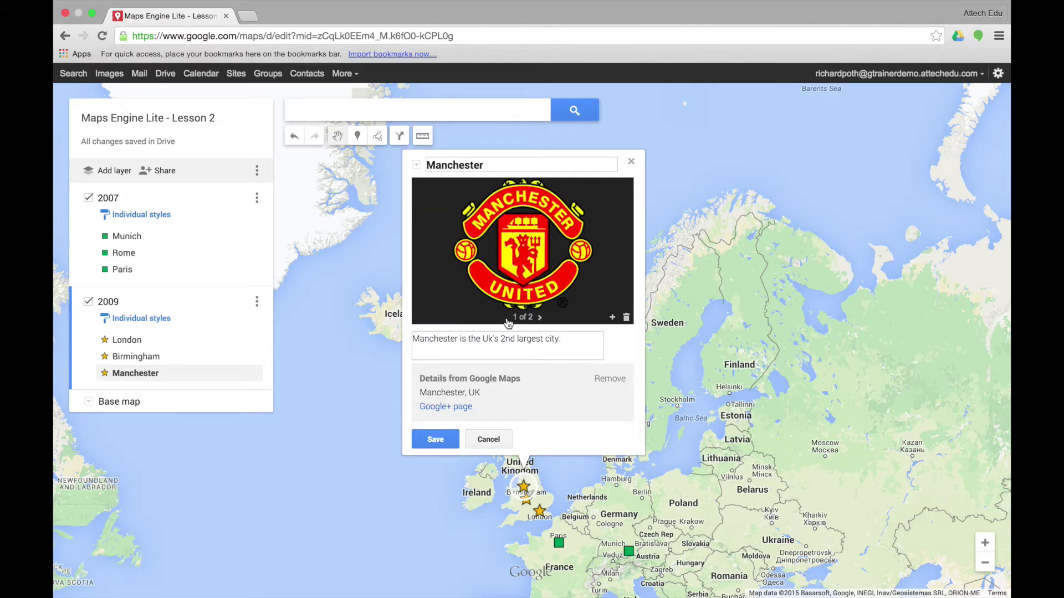
click(542, 323)
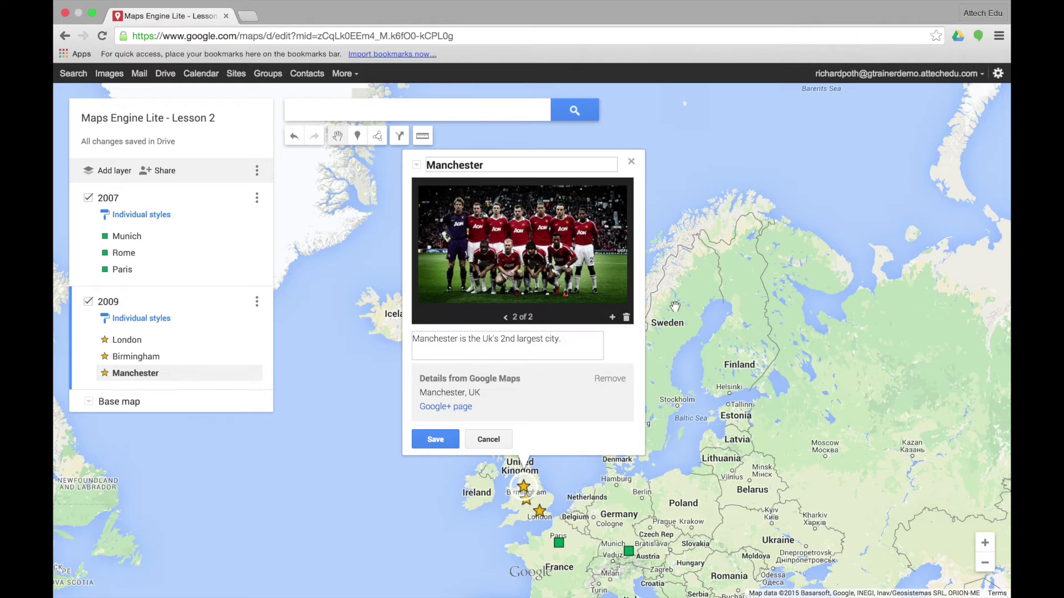
- Attach the 'Footballs Greatest Teams - manchester united' video from a 'manchester football teams' video search
click(612, 318)
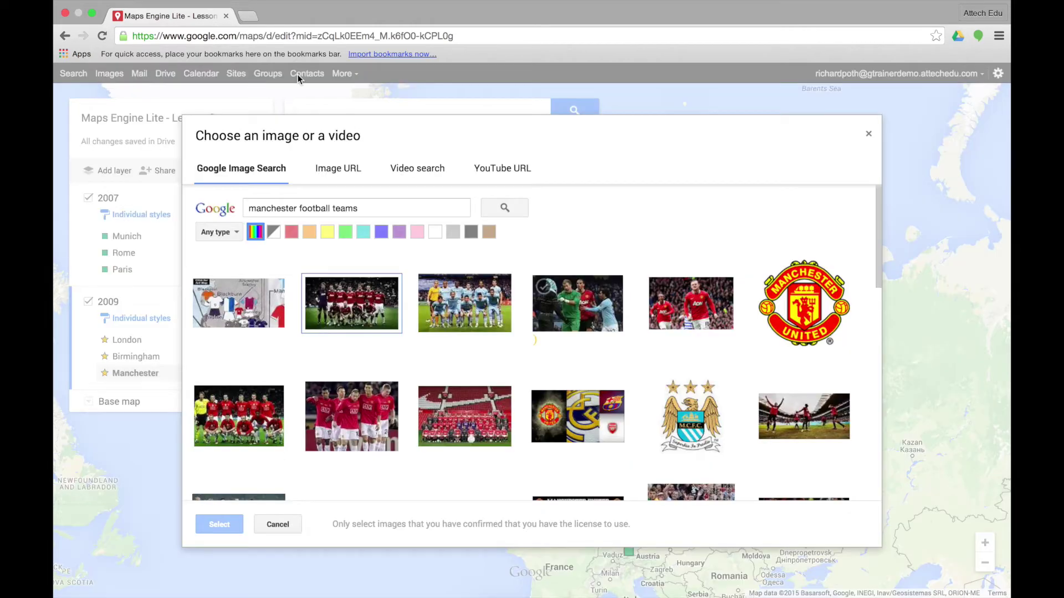
click(338, 167)
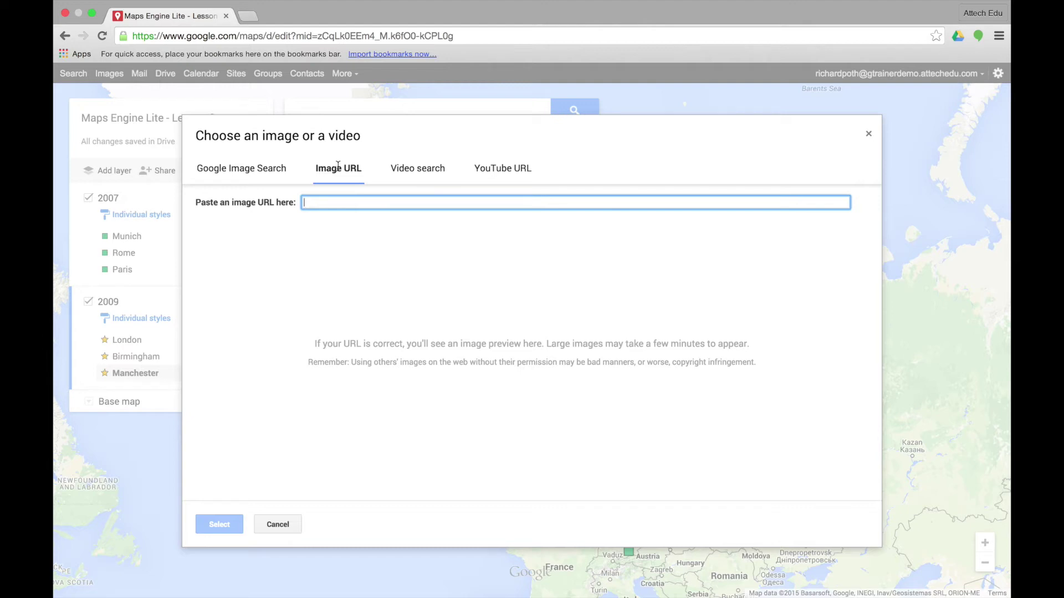
click(420, 171)
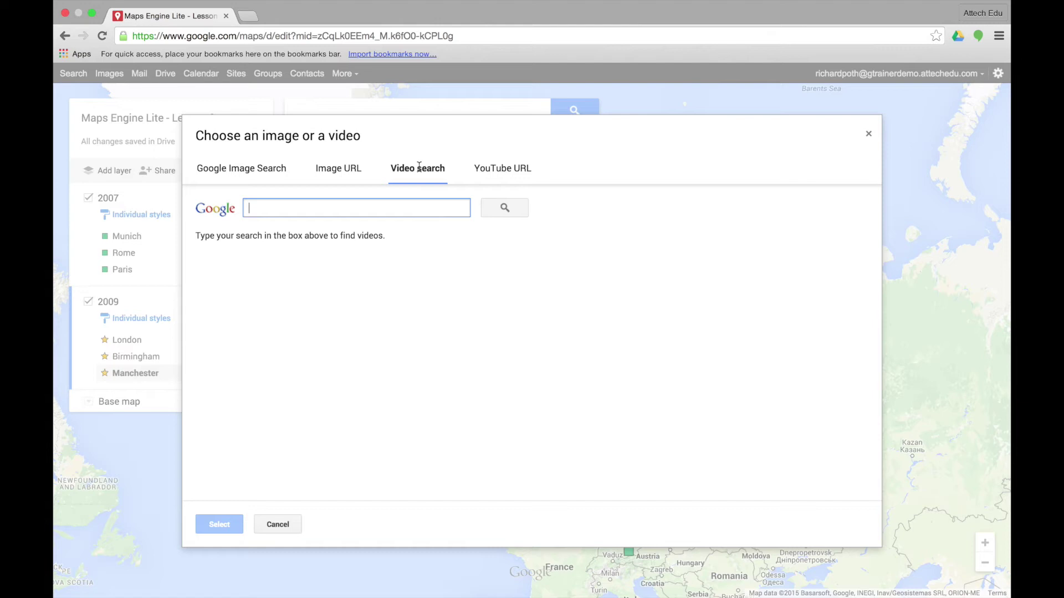
text(manchester football teams)
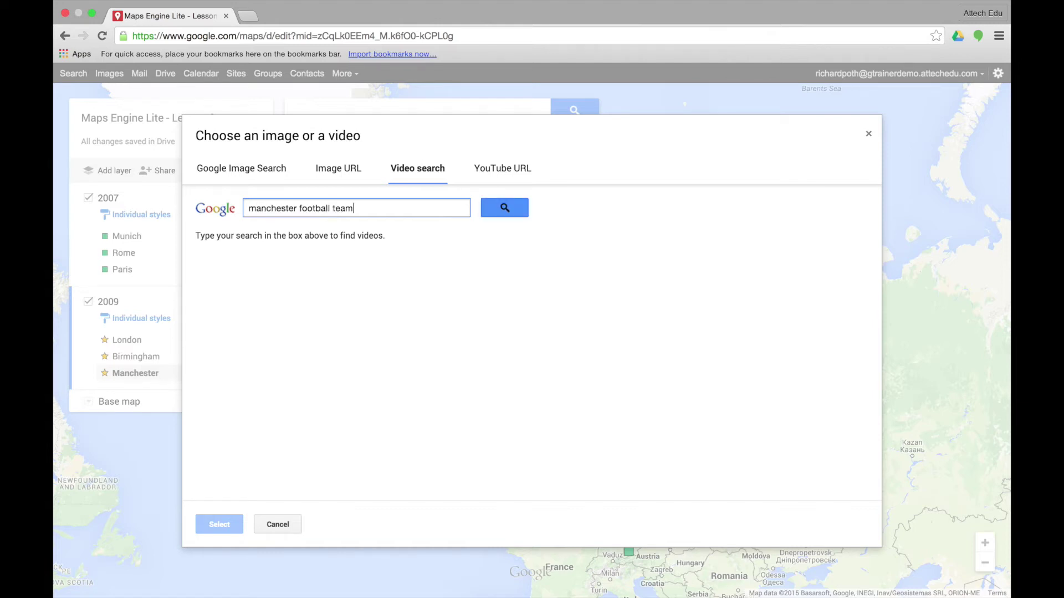
click(507, 207)
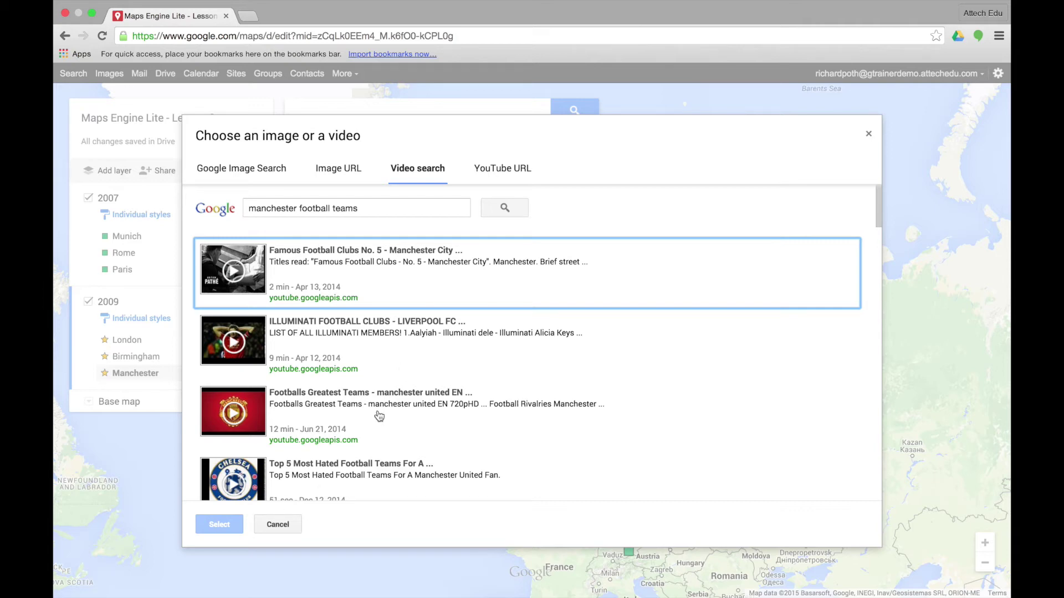
click(350, 418)
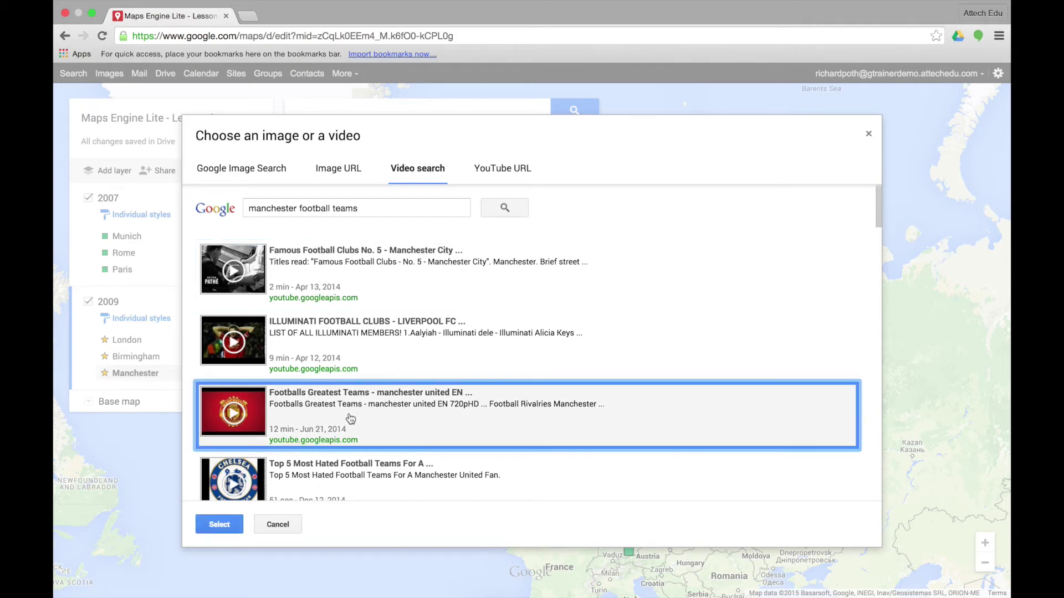
click(219, 524)
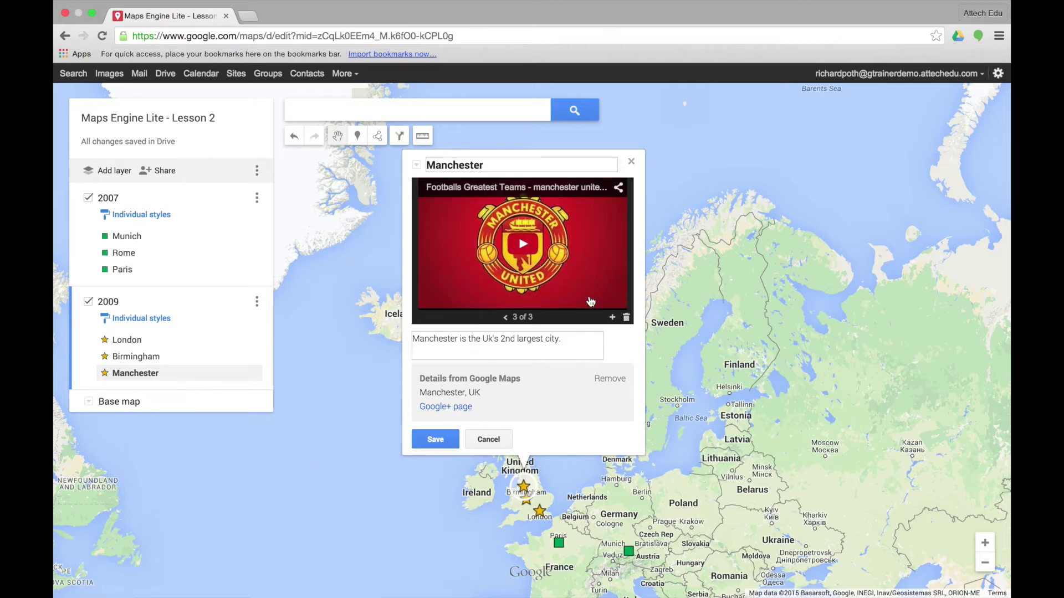
- Review Manchester's crest, team photo and video, then save the placemark and close its card
double_click(506, 317)
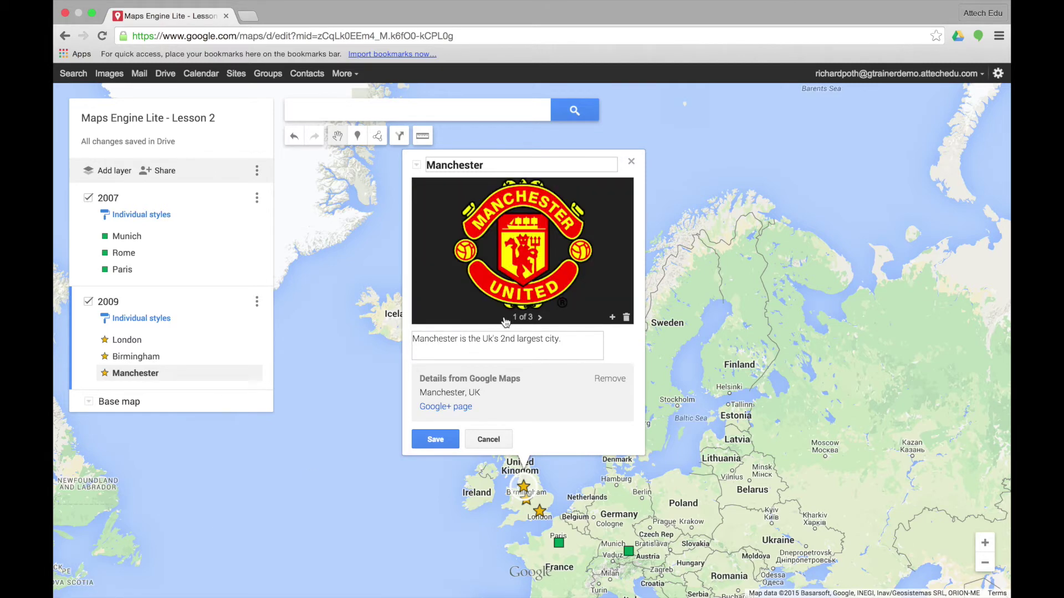
click(540, 318)
click(540, 318)
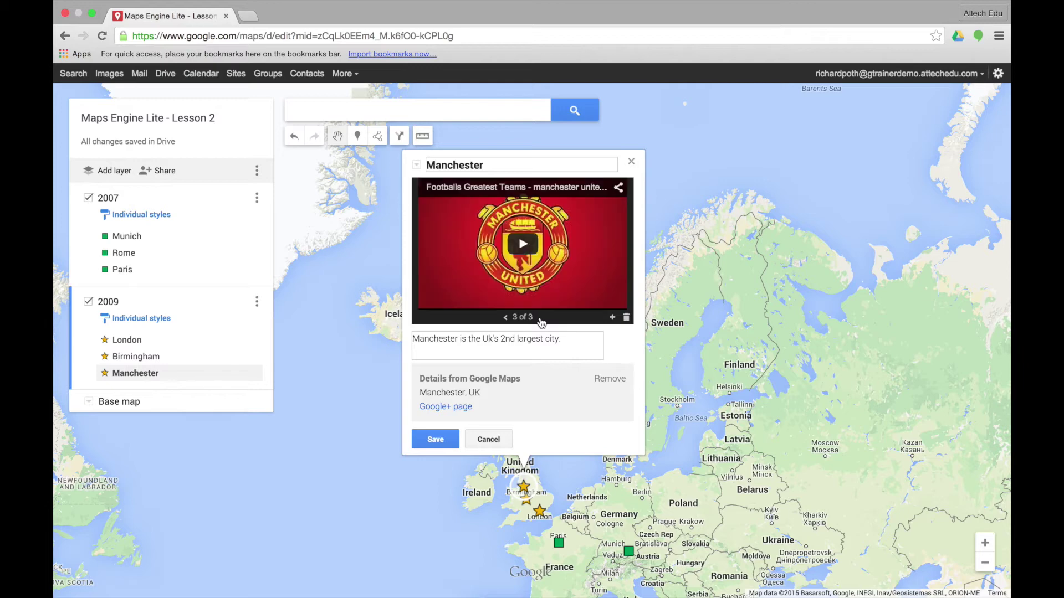
click(506, 318)
click(505, 319)
click(540, 318)
click(540, 318)
click(437, 442)
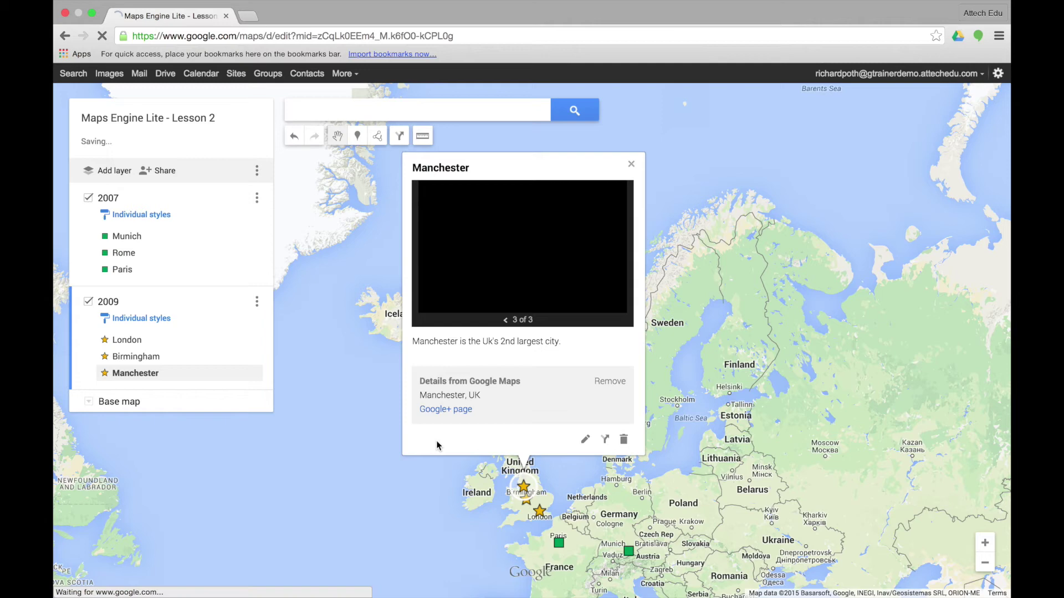
click(632, 166)
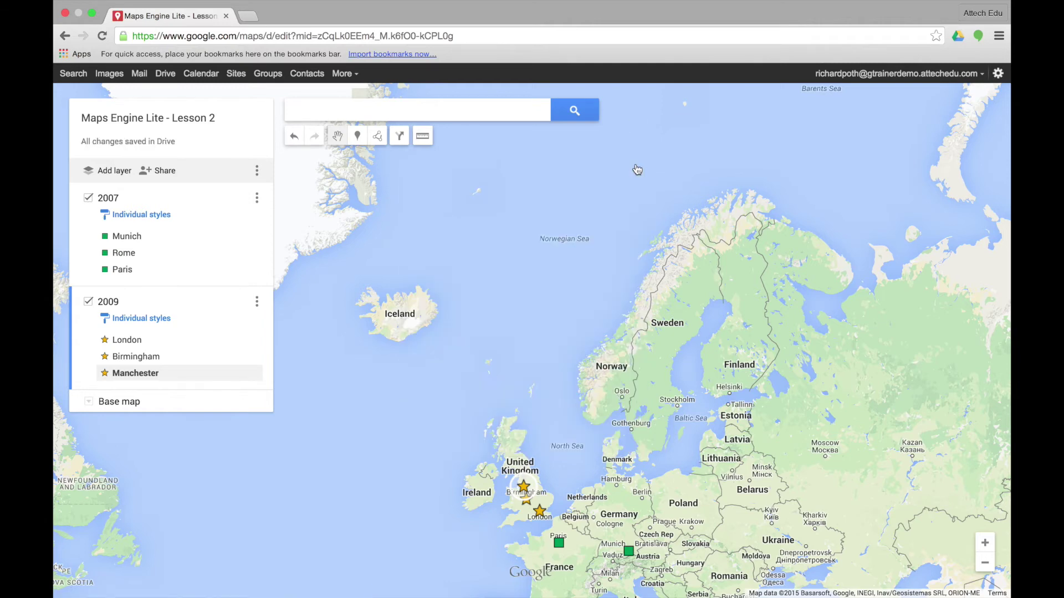
- Recheck the saved Manchester media carousel, then open the London star's details
drag(636, 460, 618, 233)
click(504, 259)
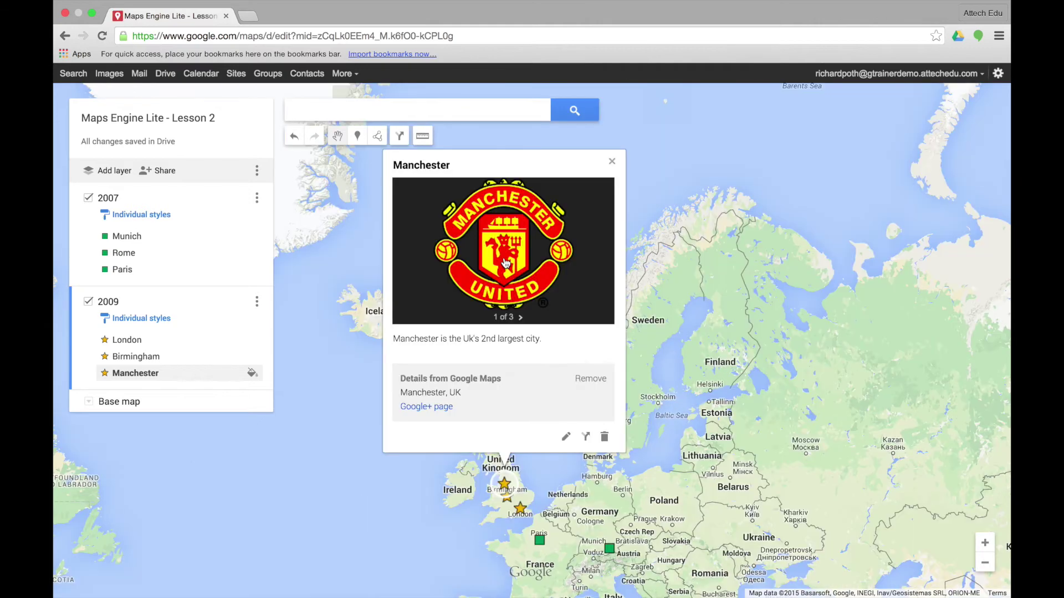
click(520, 318)
click(520, 318)
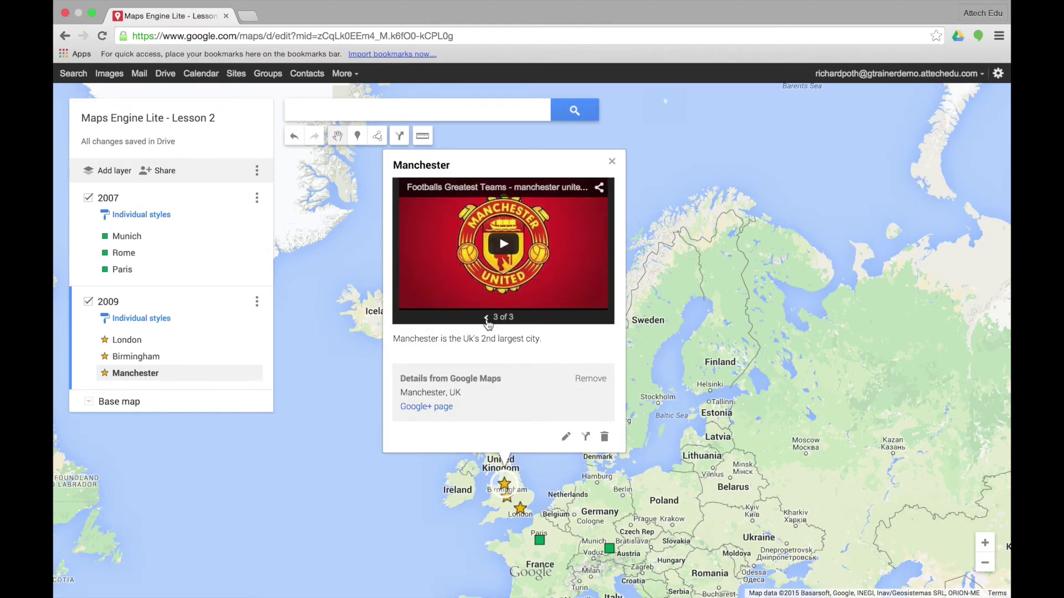
click(486, 318)
click(486, 318)
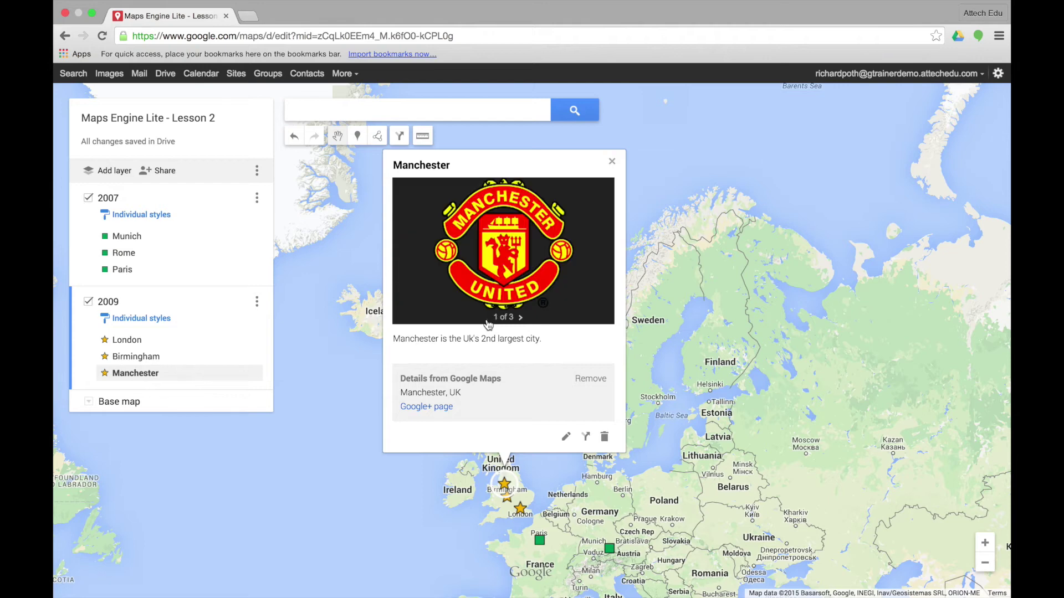
click(612, 161)
drag(524, 509, 459, 274)
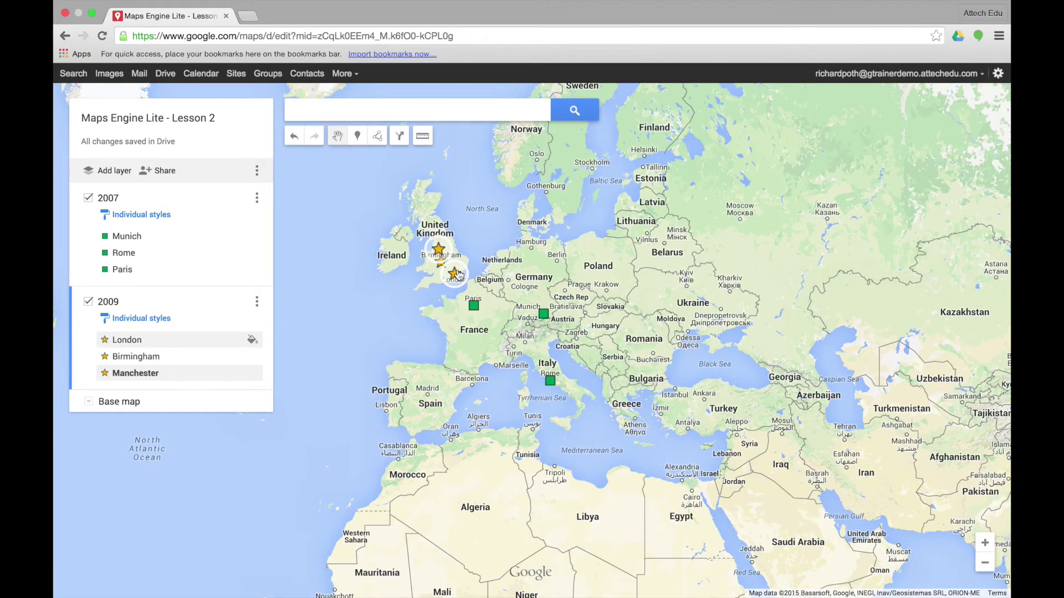
click(455, 274)
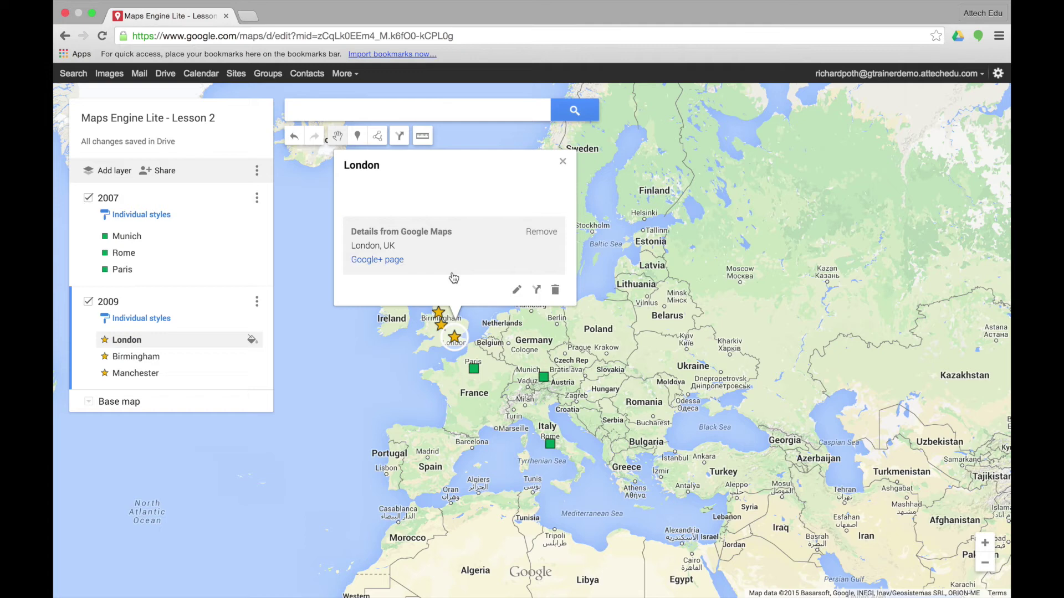
- Add the green London clubs map image from a 'london football teams' image search to London
click(516, 292)
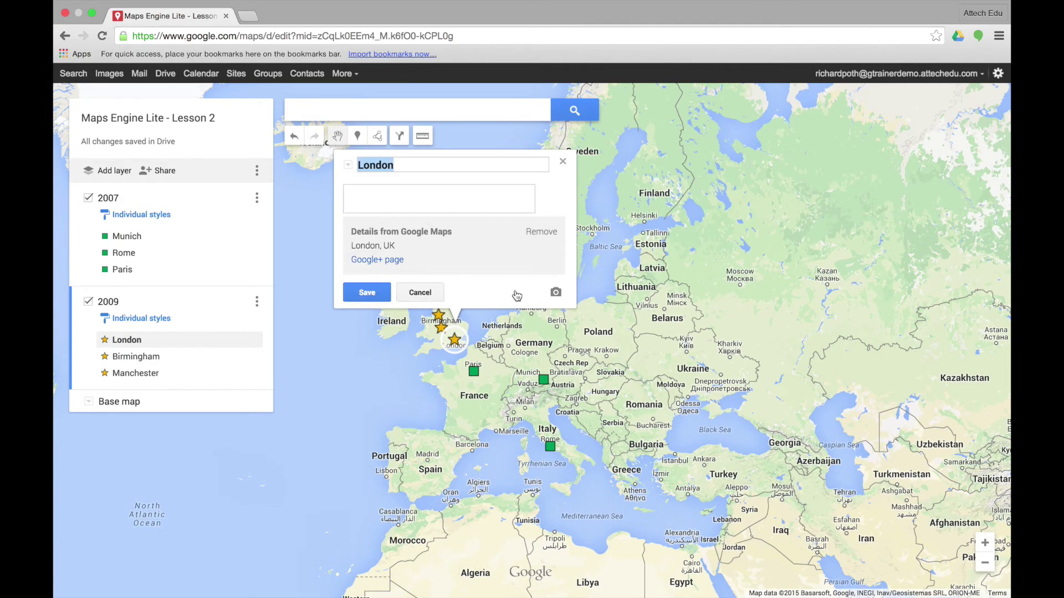
click(556, 293)
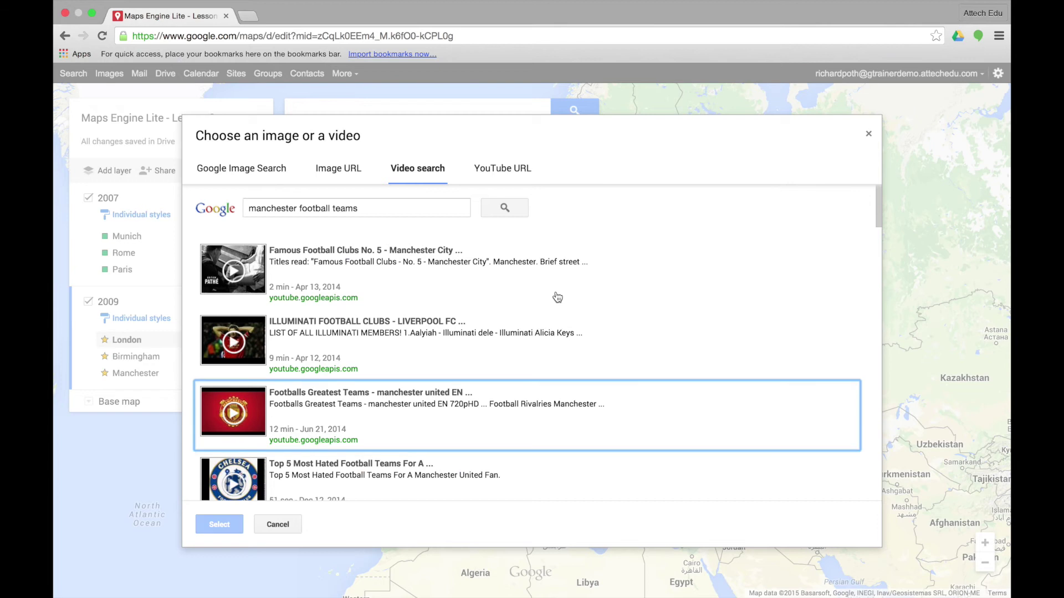
text(l)
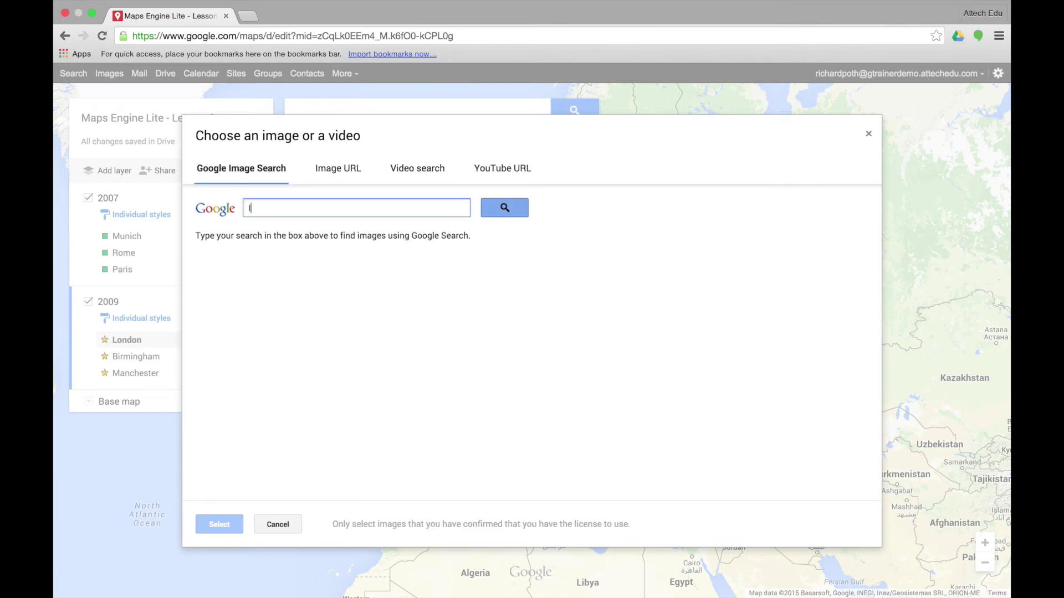
text(ondon football teams)
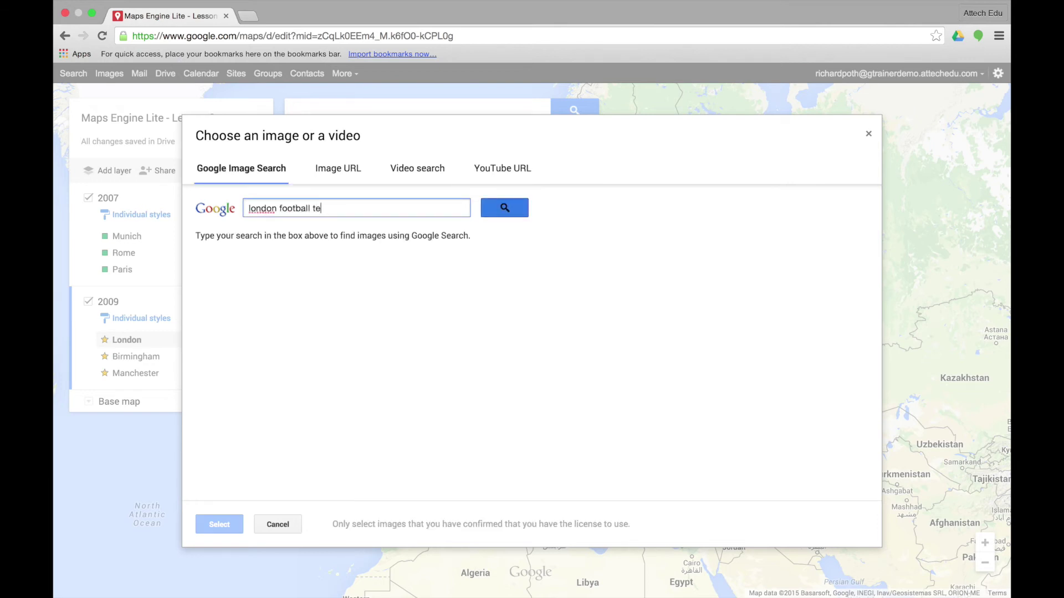
click(506, 208)
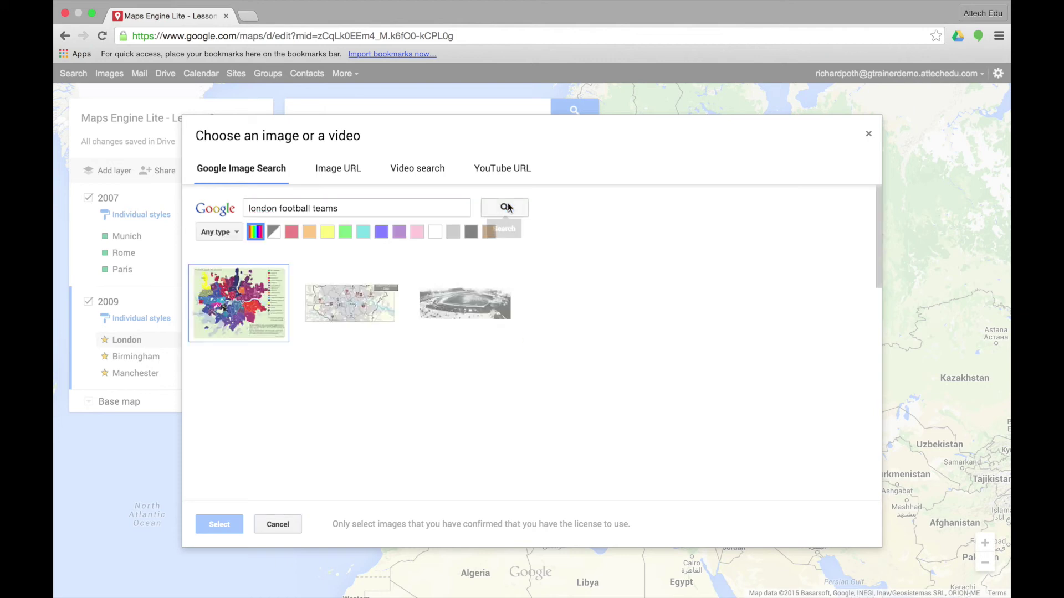
scroll(469, 427, down, 2)
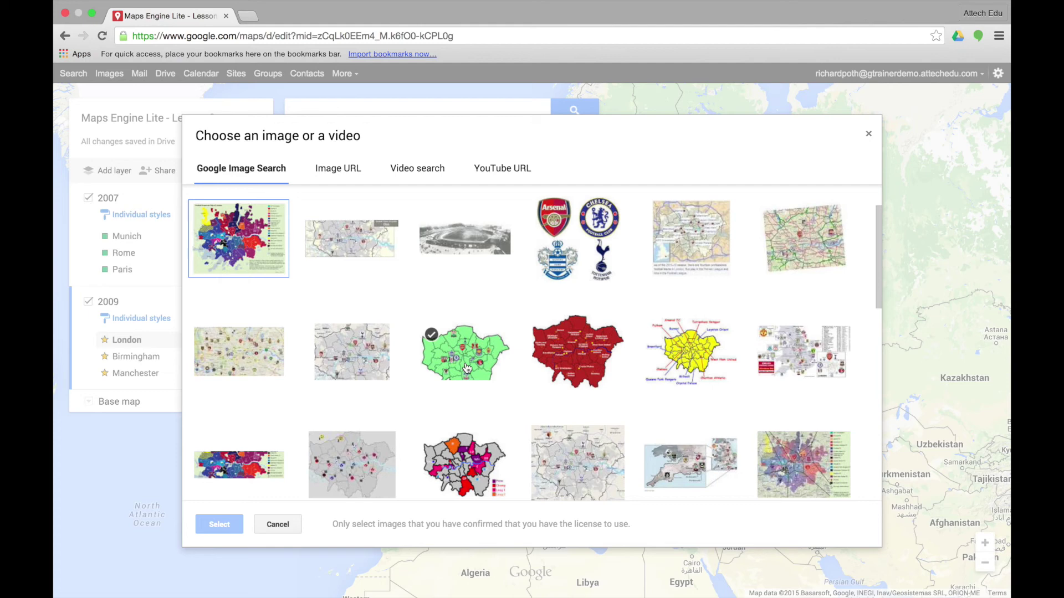
click(460, 353)
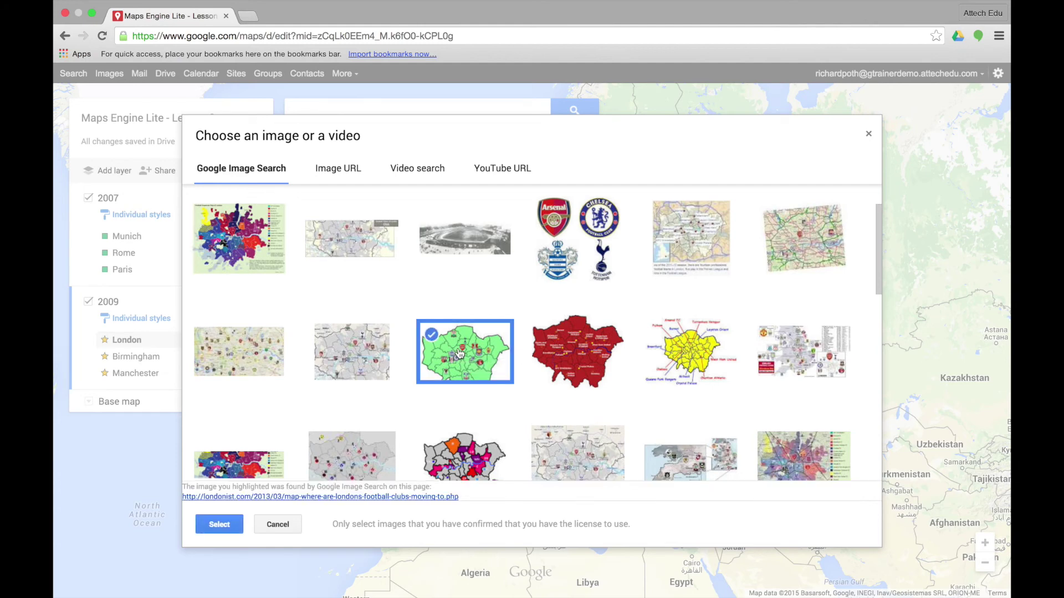
click(221, 529)
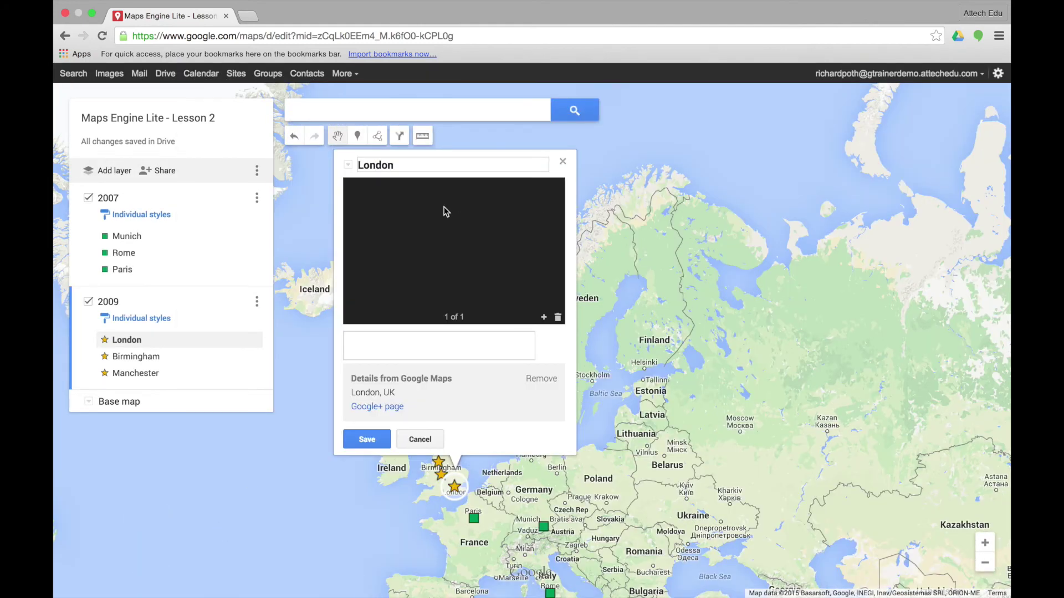
click(544, 317)
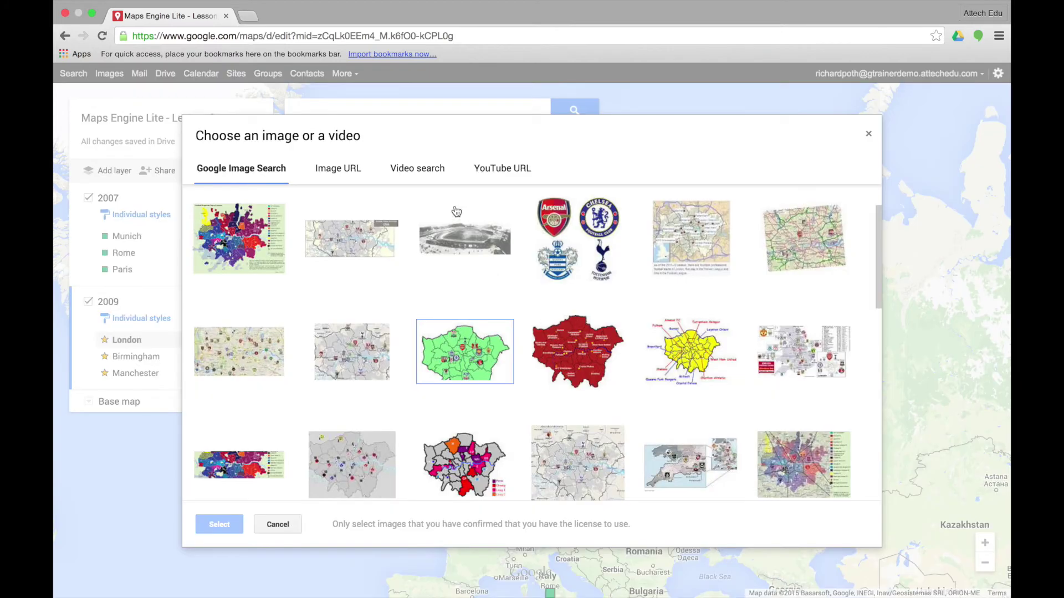
- Embed the first 'london football teams' video result, 'Trip To London Football Clubs', in London
click(418, 170)
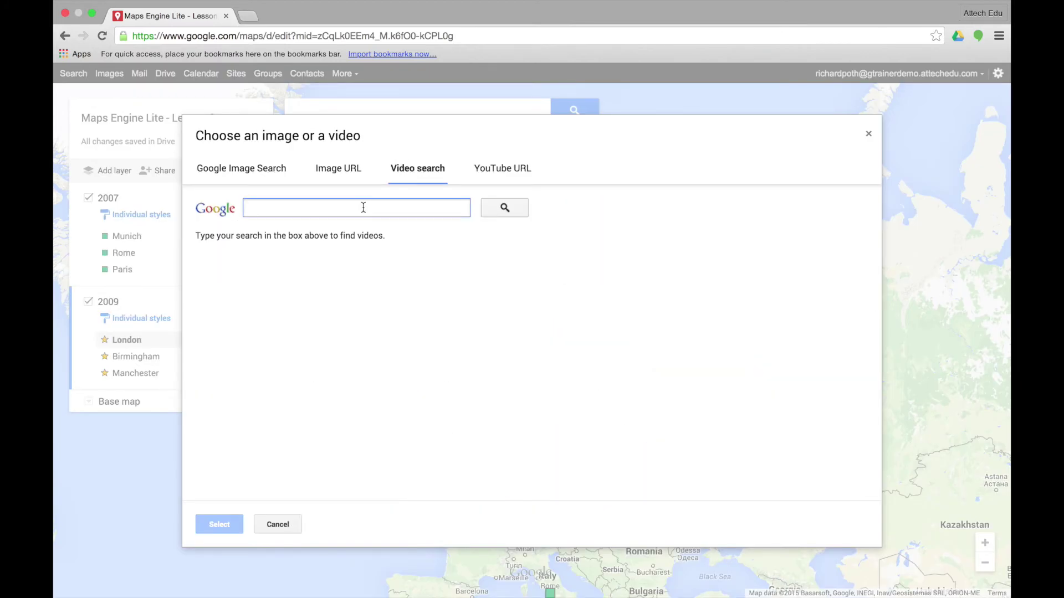
text(london football teams)
click(504, 208)
click(353, 252)
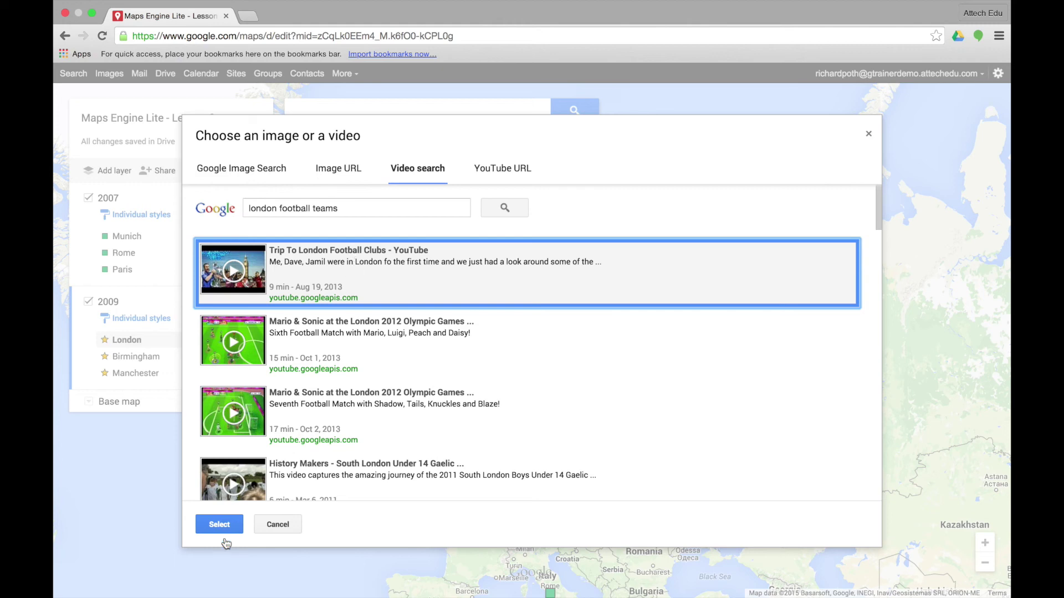
click(220, 525)
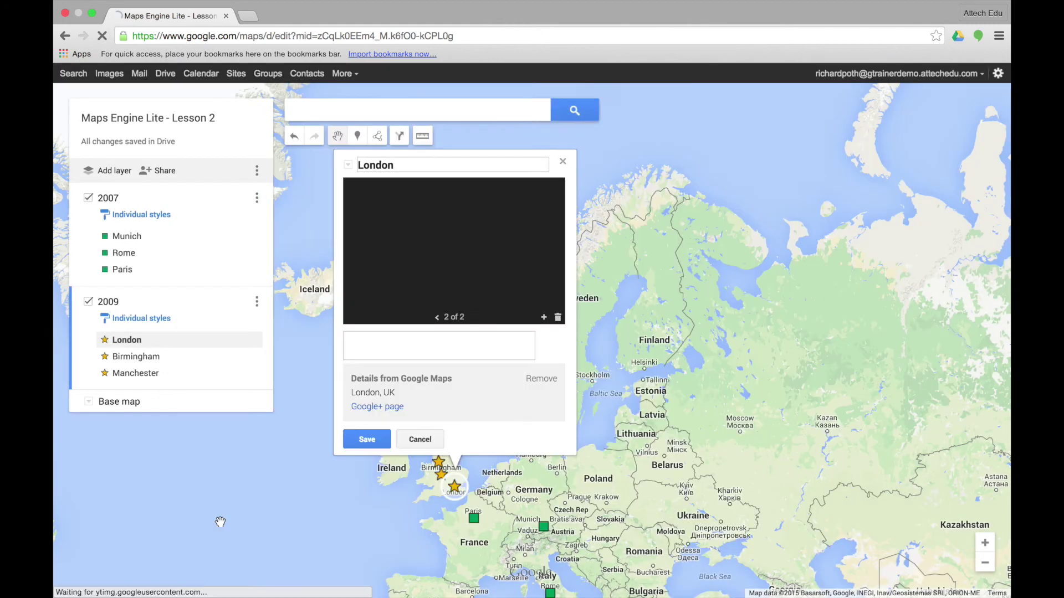
- Review London's map image and video, then save the placemark and close its card
click(443, 322)
click(471, 320)
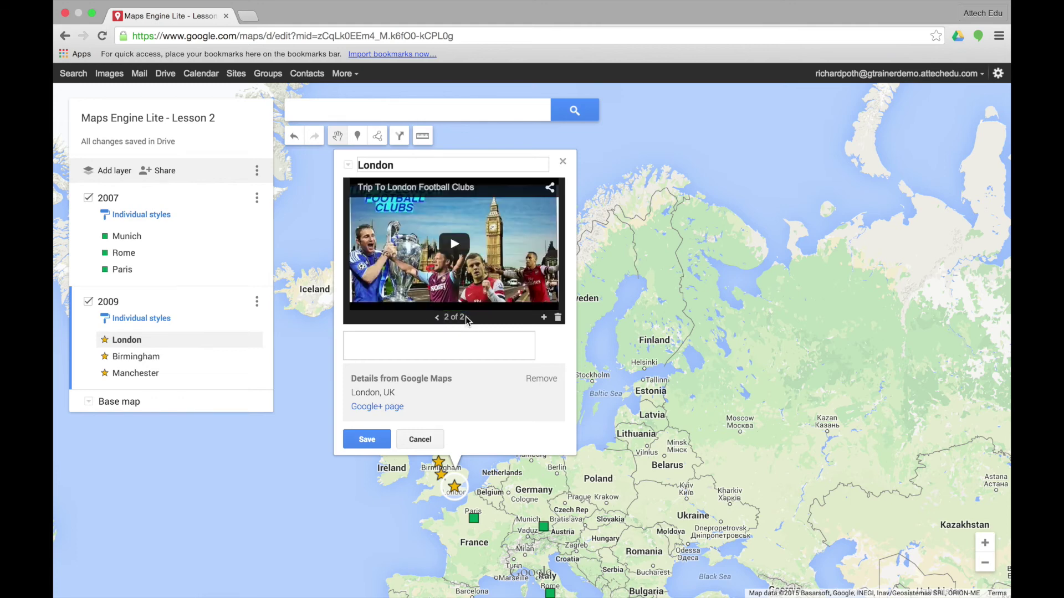
click(437, 318)
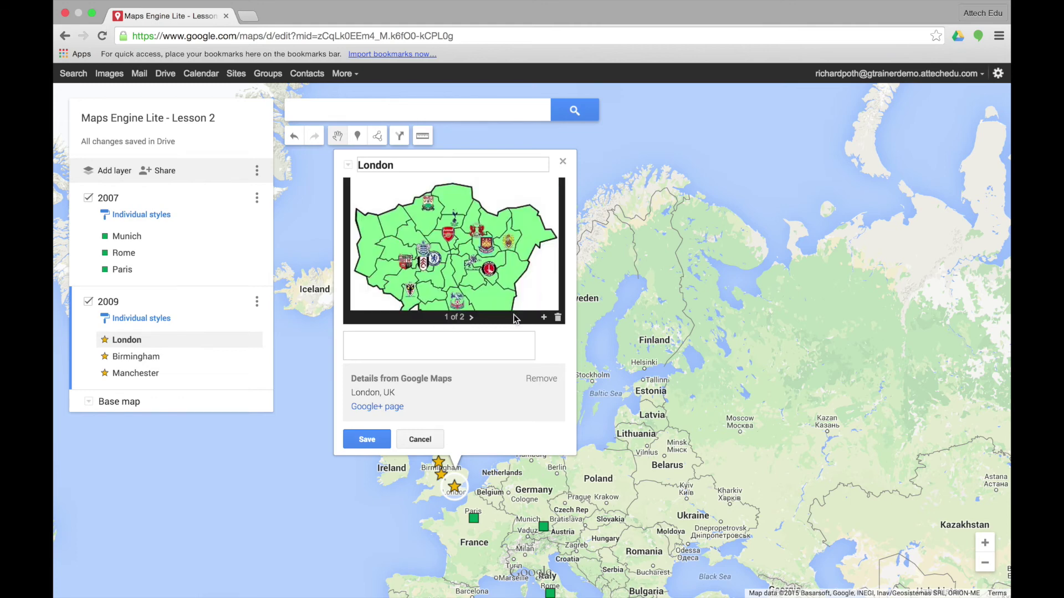
click(367, 439)
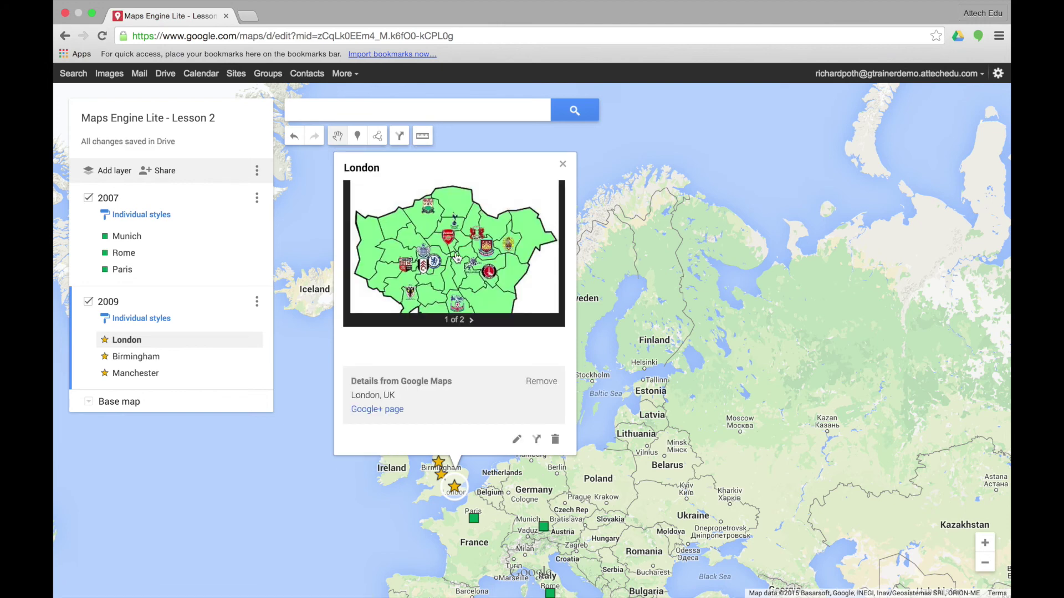
click(565, 167)
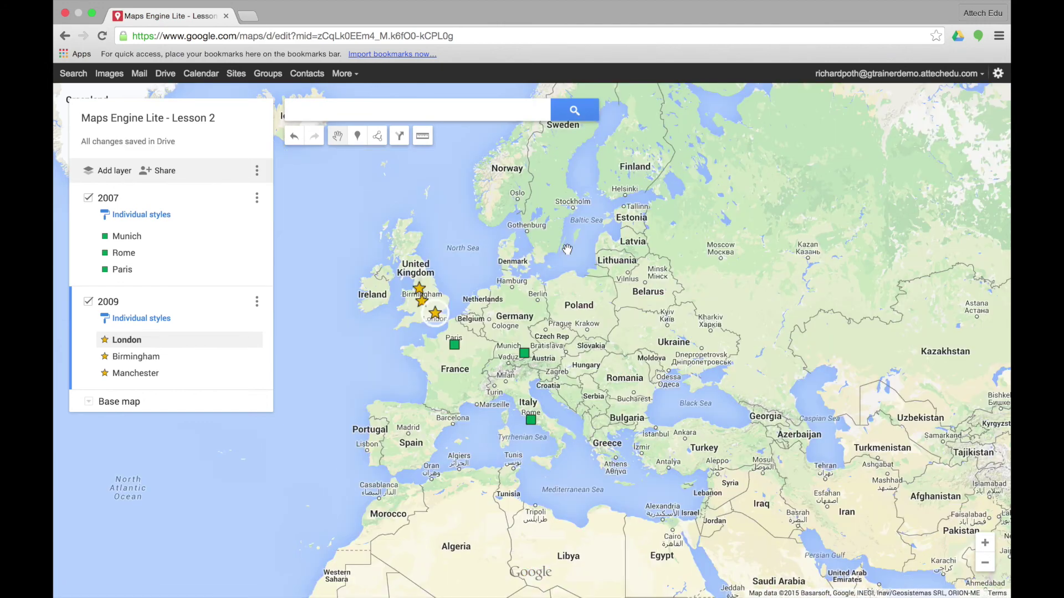